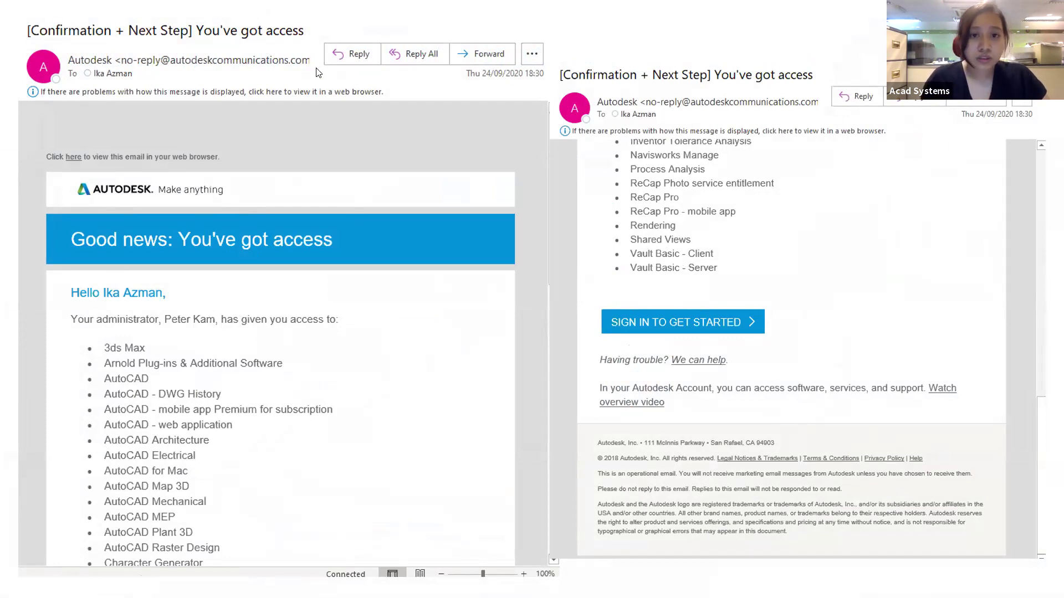
# Load manage.autodesk.com in a new Chrome tab to reach the Autodesk sign-in page
pyautogui.hotkey('alt', 'Tab')
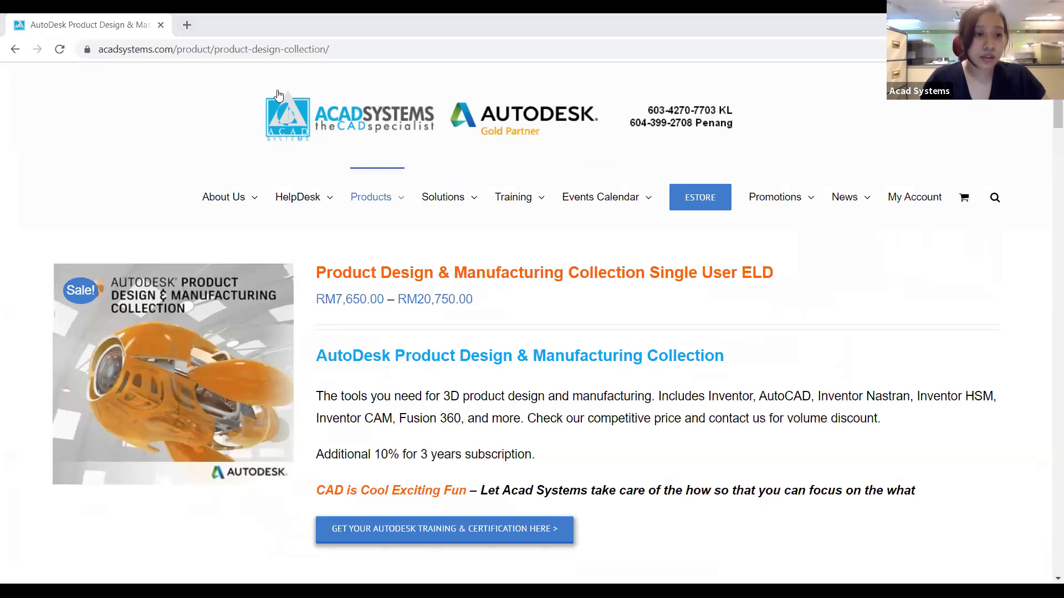
pyautogui.hotkey('ctrl', 't')
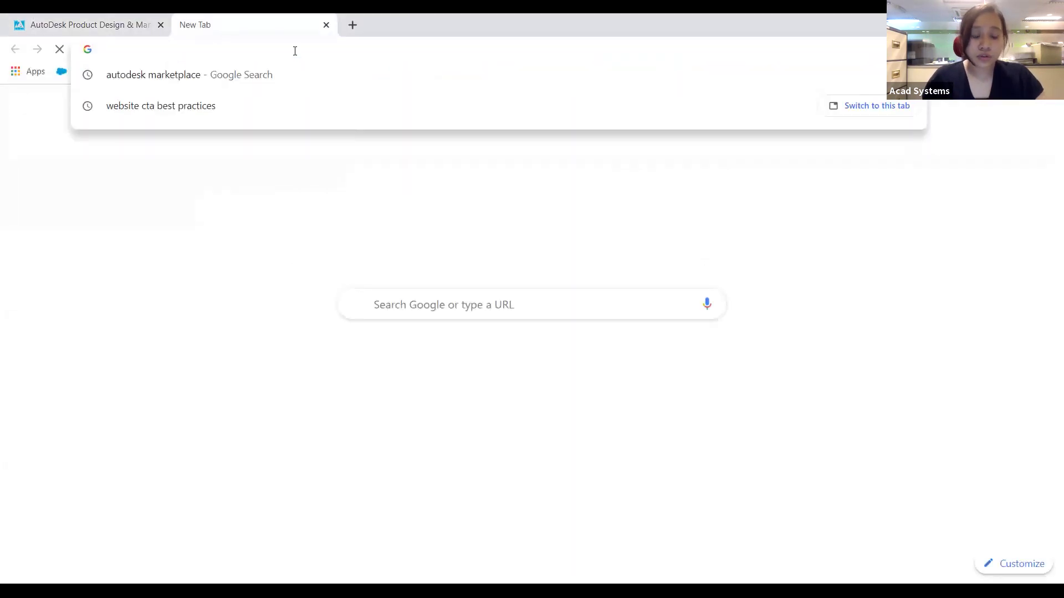
pyautogui.write(',s')
pyautogui.press('BackSpace')
pyautogui.press('BackSpace')
pyautogui.write('msn')
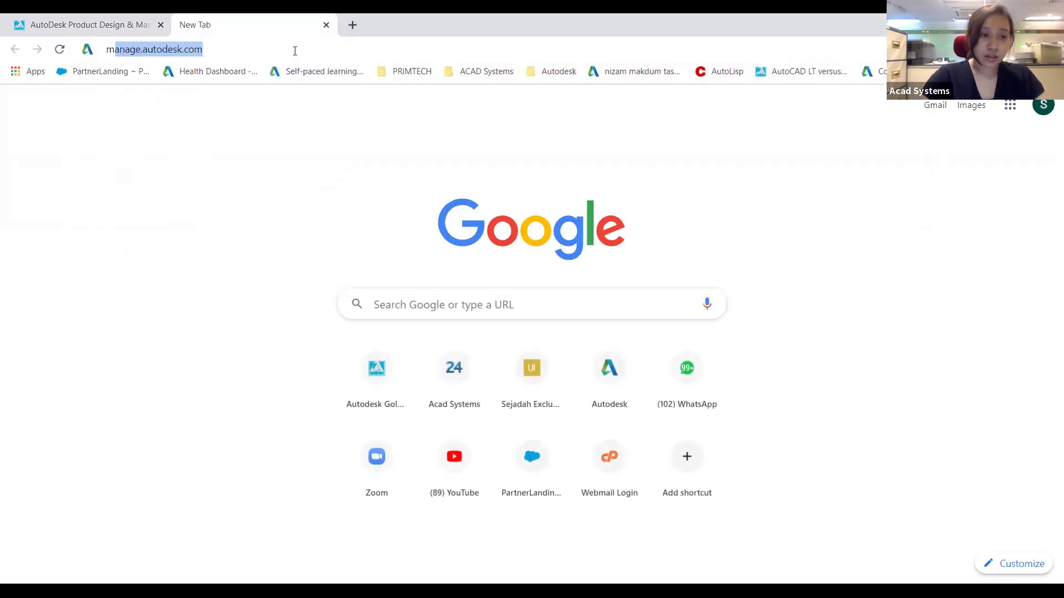
pyautogui.press('BackSpace')
pyautogui.press('BackSpace')
pyautogui.write('anage')
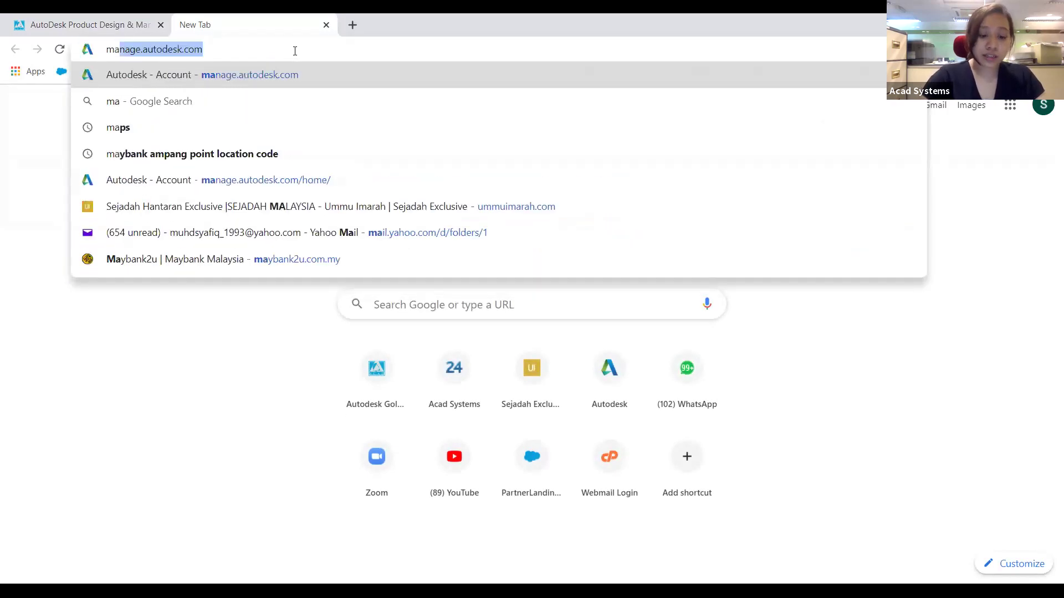
pyautogui.press('Return')
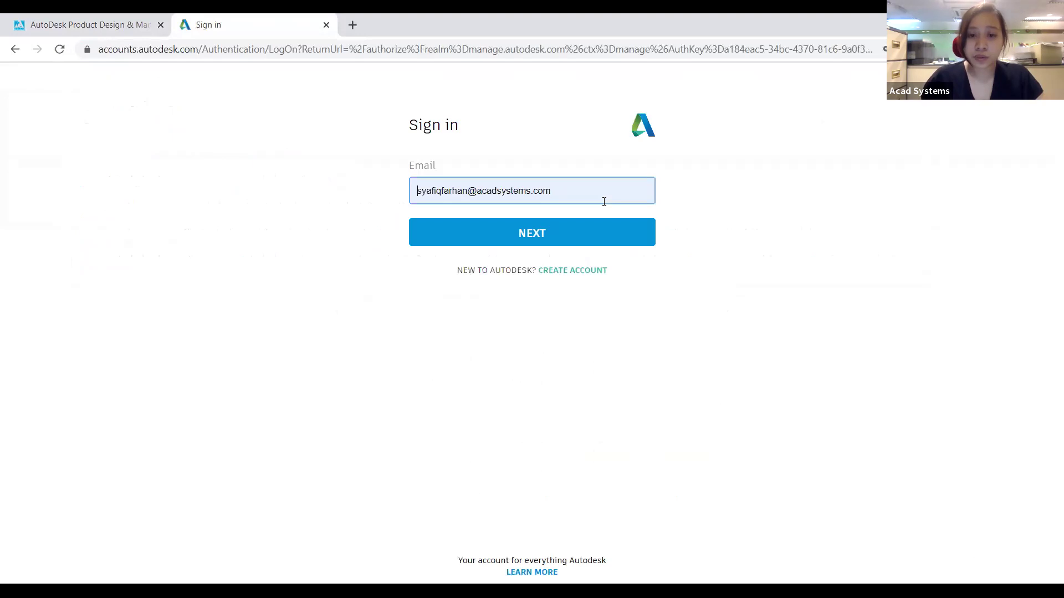
# Replace the prefilled e-mail with the administrator's address and sign in with the account password
pyautogui.tripleClick(401, 195)
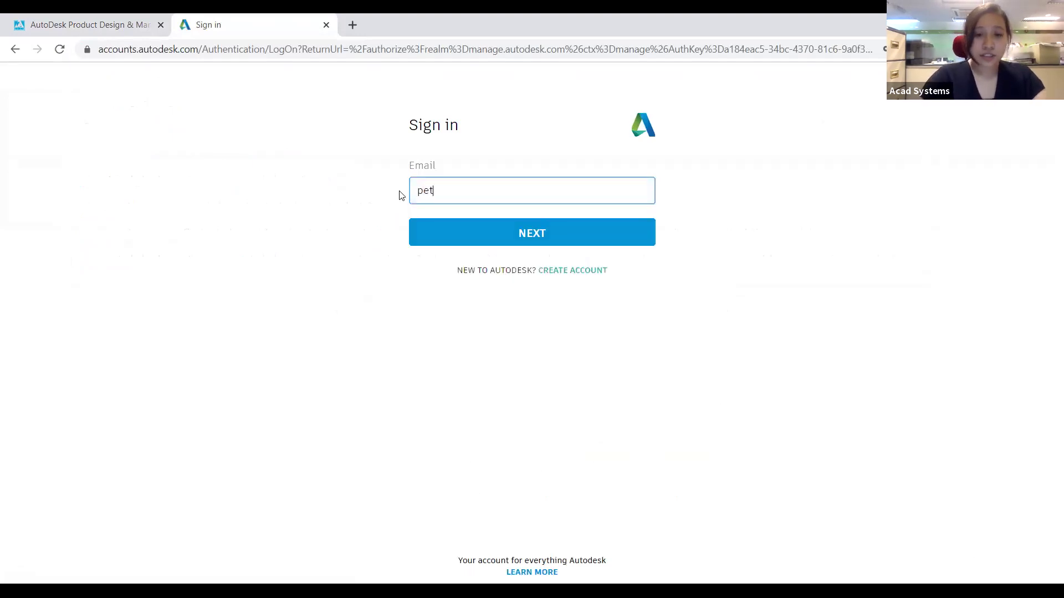
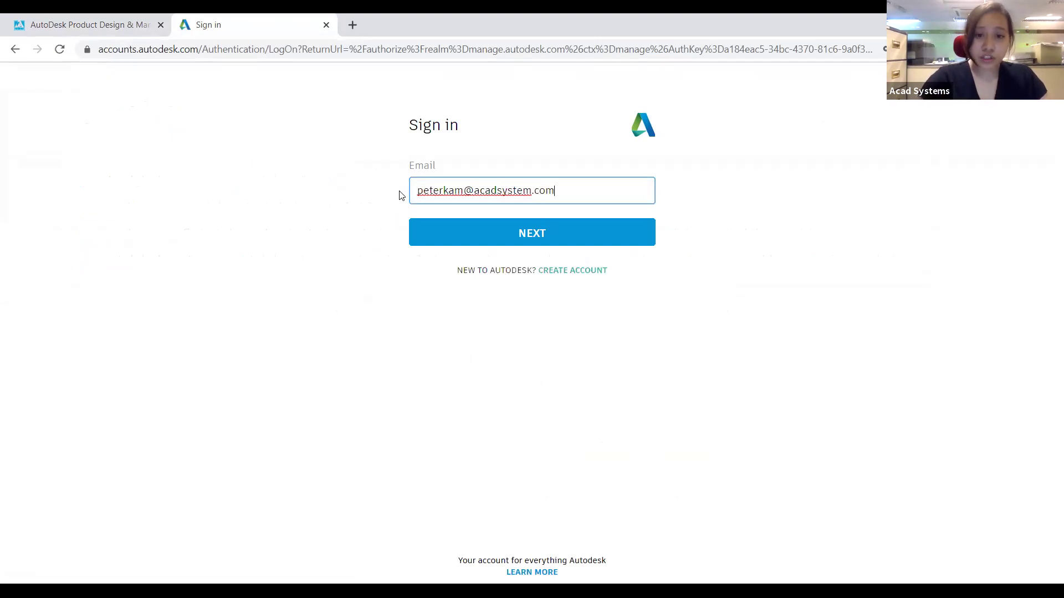
pyautogui.click(519, 245)
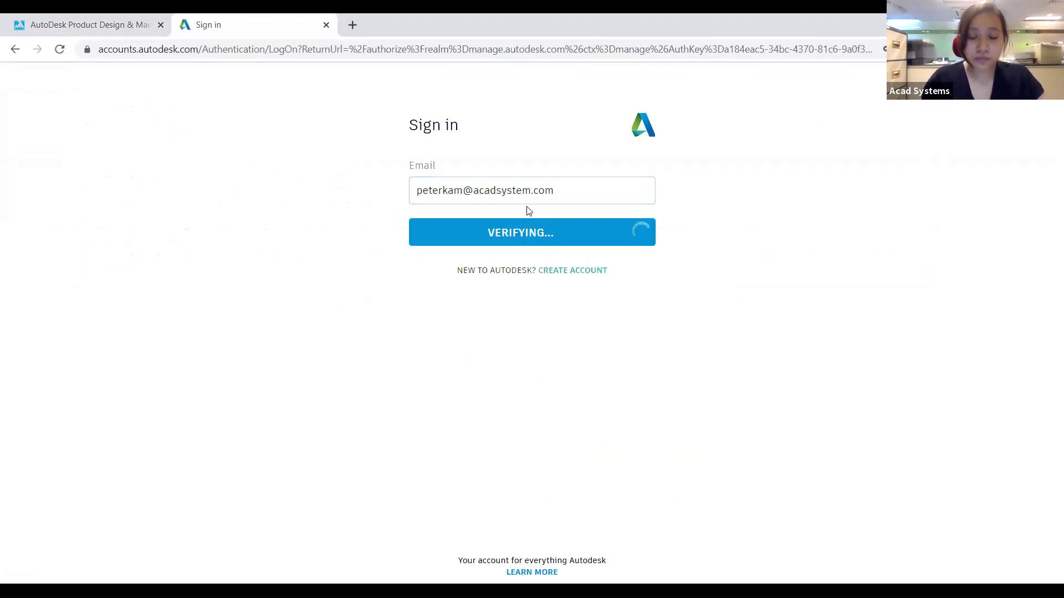
pyautogui.write('s')
pyautogui.click(529, 232)
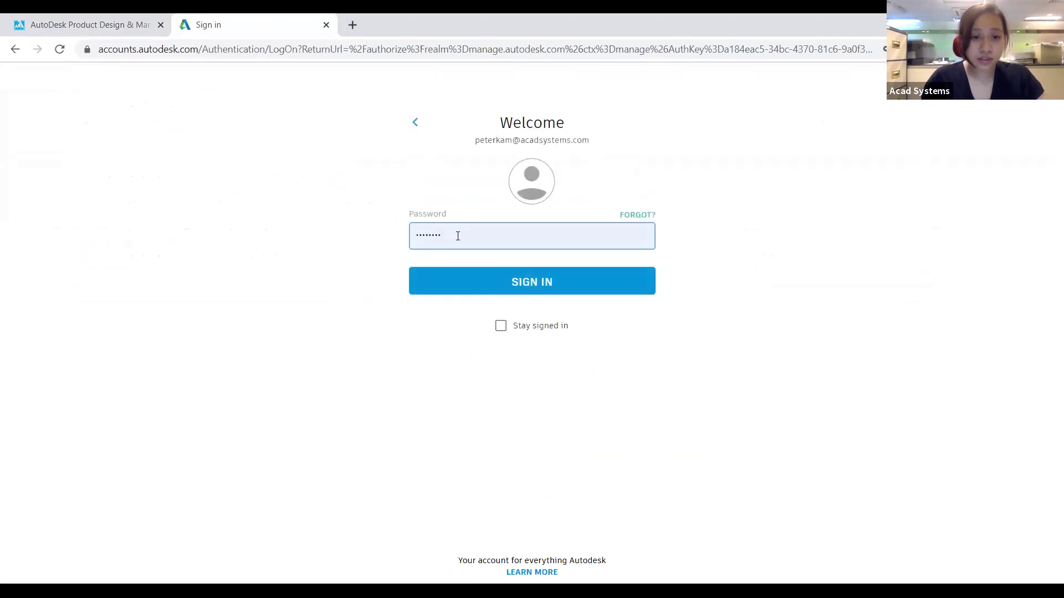
pyautogui.click(458, 235)
pyautogui.write('•')
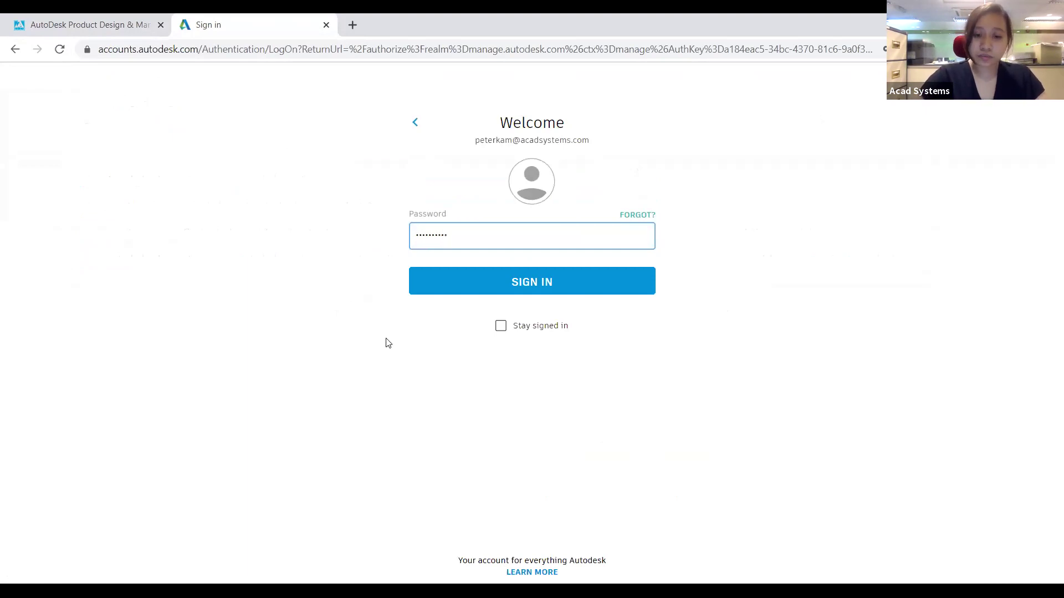
pyautogui.click(445, 289)
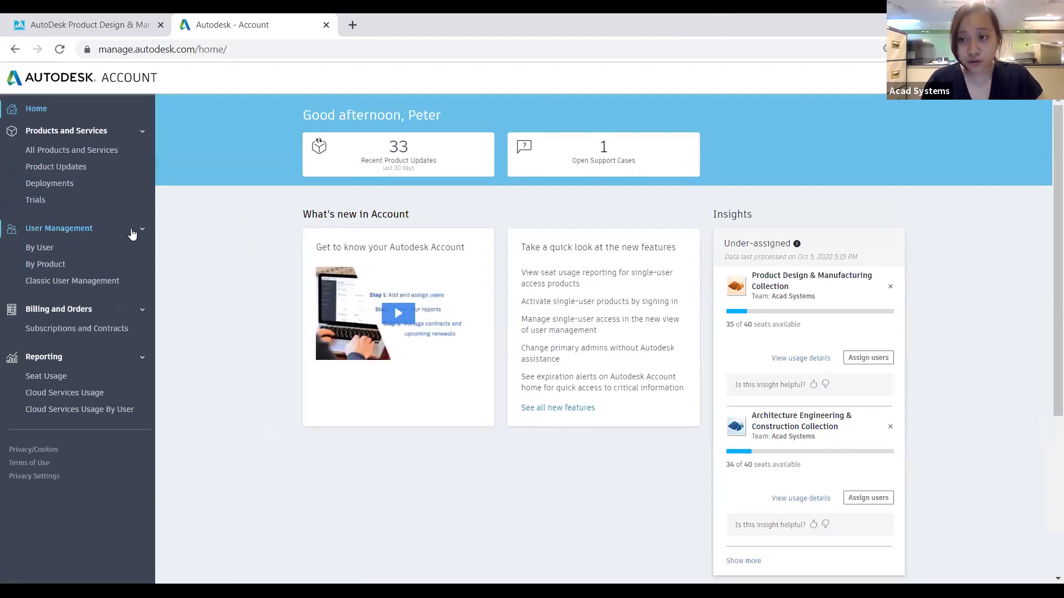
# Open User Management by User, scroll the 11-user team list, and start inviting a user
pyautogui.click(45, 252)
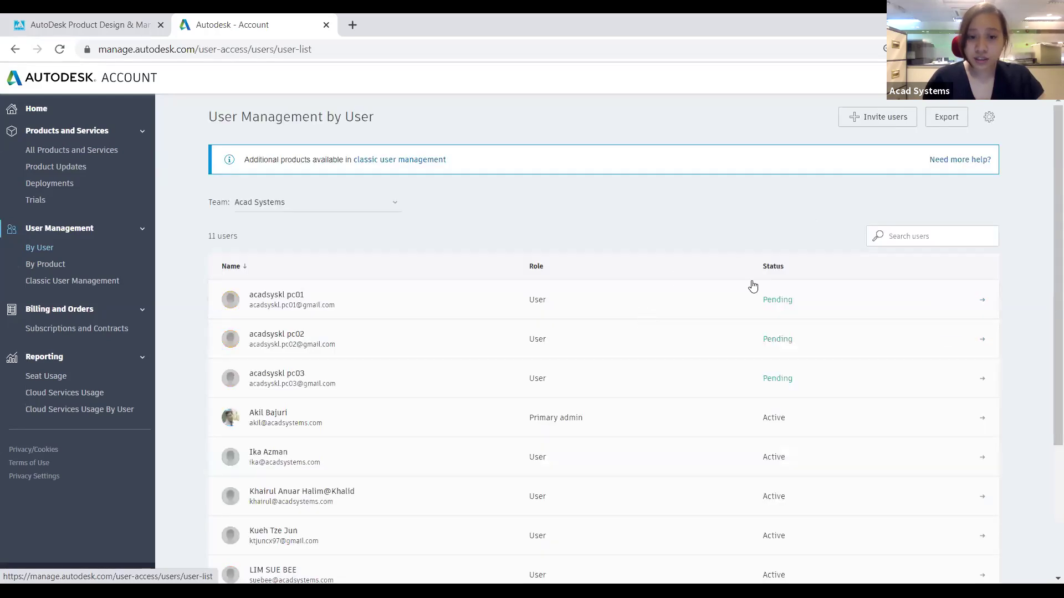
pyautogui.scroll(-3, 740, 304)
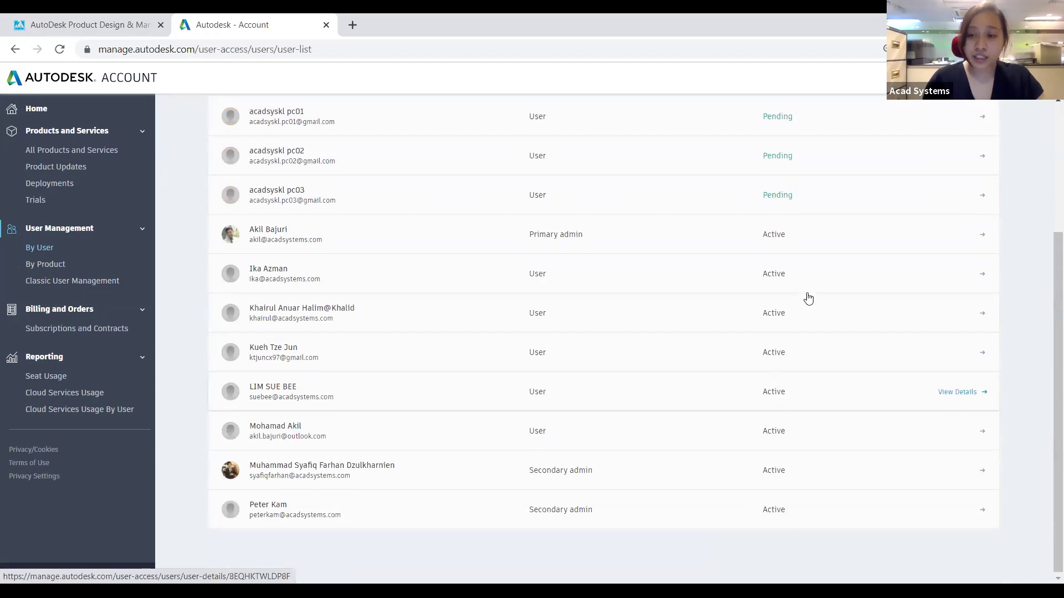
pyautogui.scroll(3, 837, 222)
pyautogui.click(869, 123)
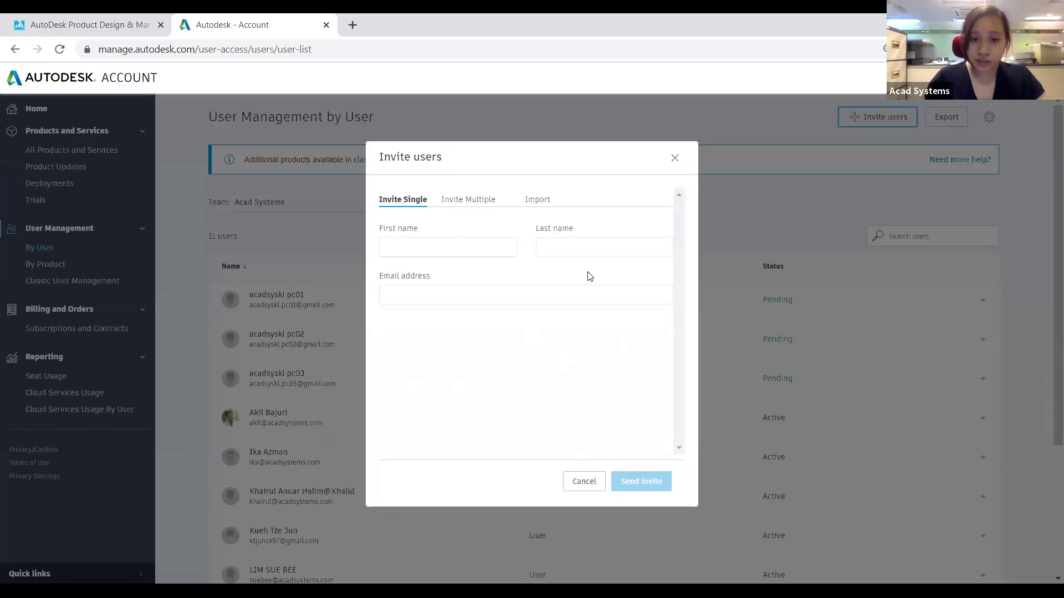
# Look at the multiple-user and CSV import invite options, then return to single-user invite
pyautogui.click(468, 205)
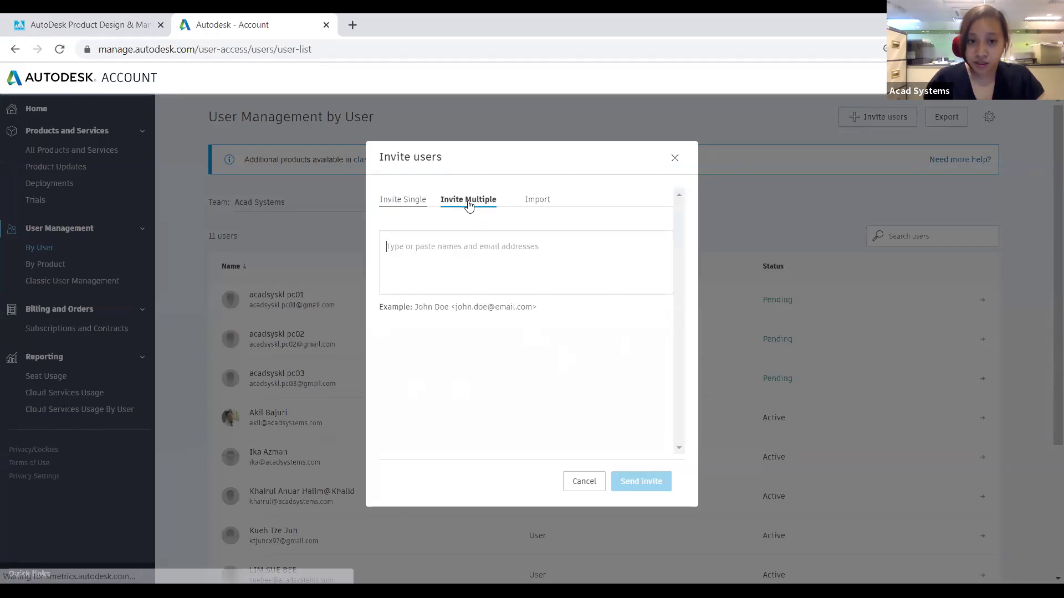
pyautogui.click(532, 210)
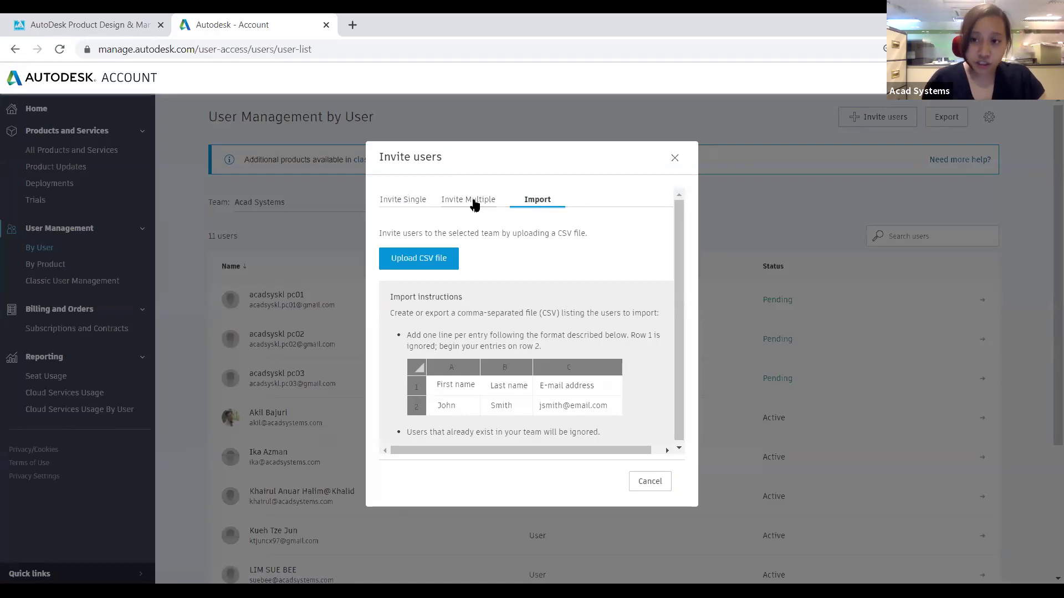
pyautogui.click(407, 205)
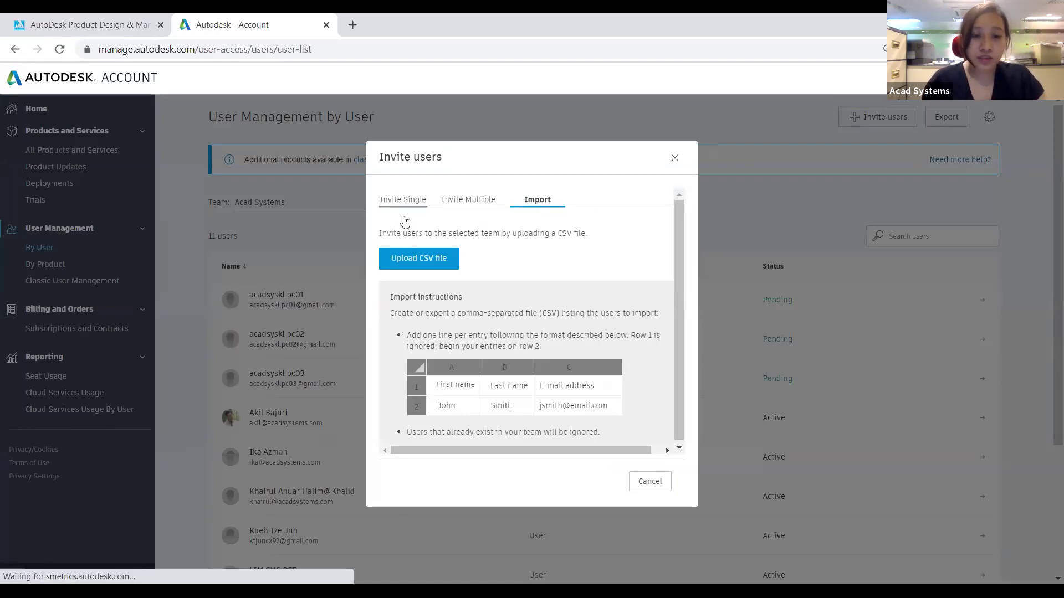
# Send an invite with the new user's first name, last name and company e-mail, then close the confirmation
pyautogui.click(408, 238)
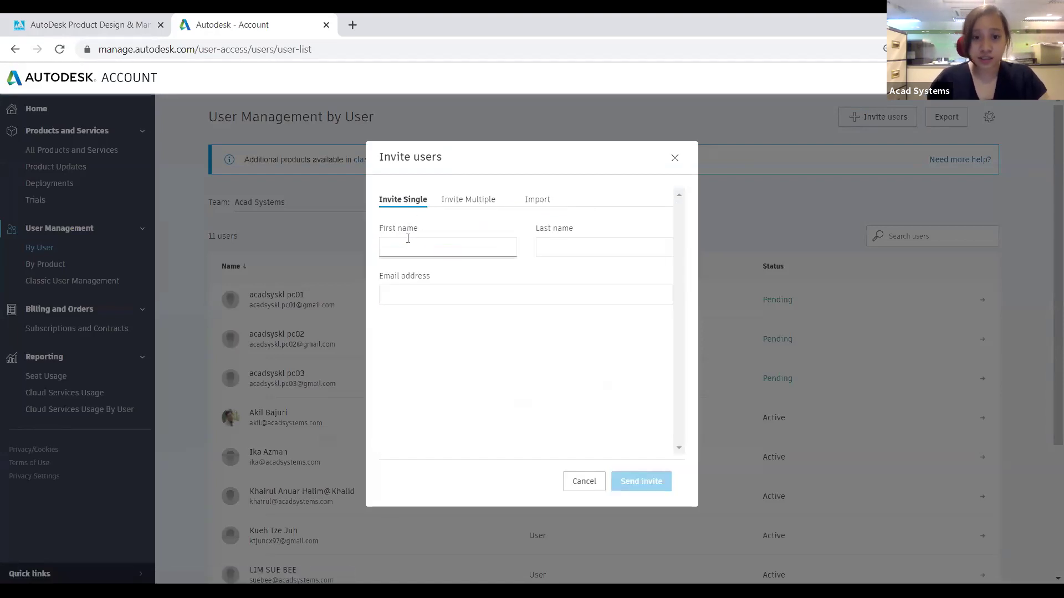
pyautogui.write('Loo')
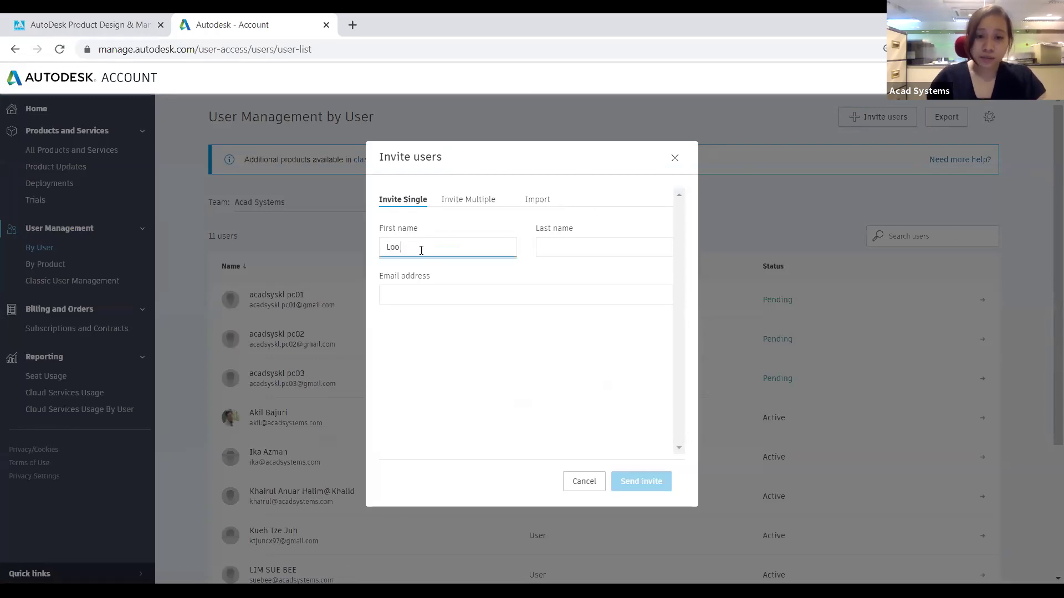
pyautogui.click(554, 250)
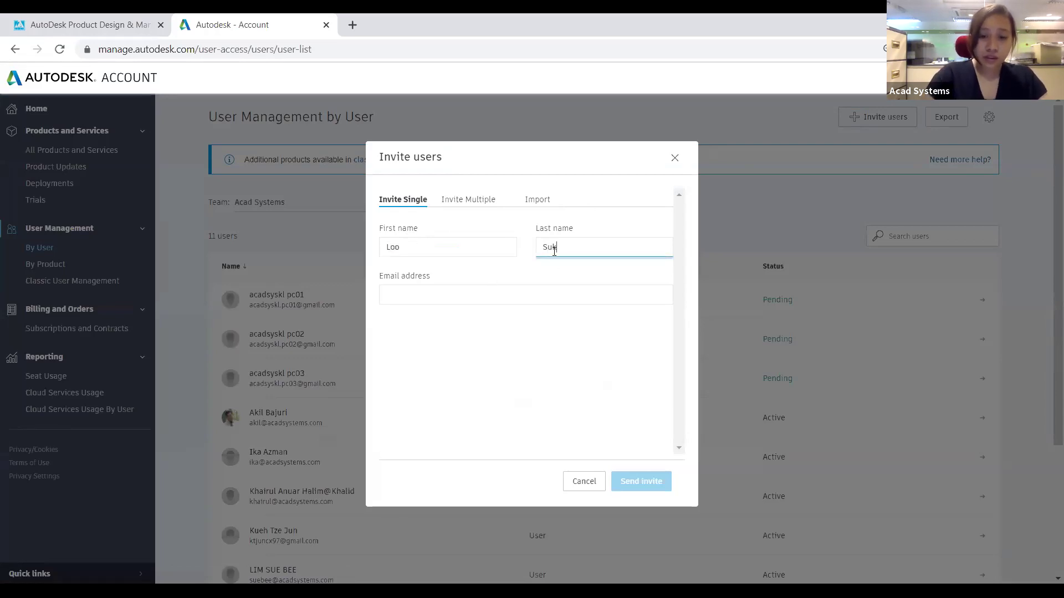
pyautogui.click(503, 289)
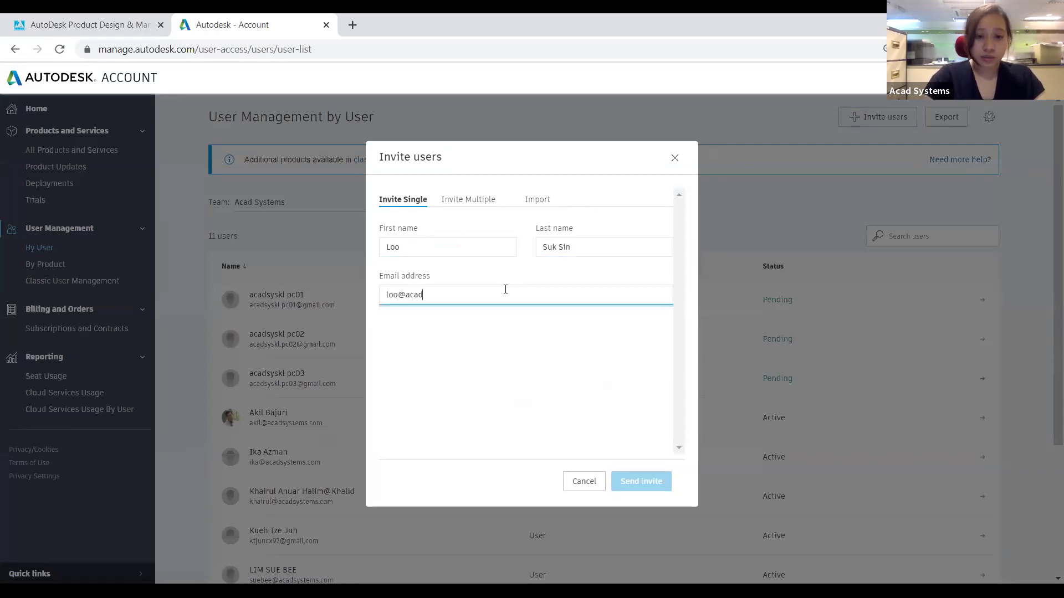
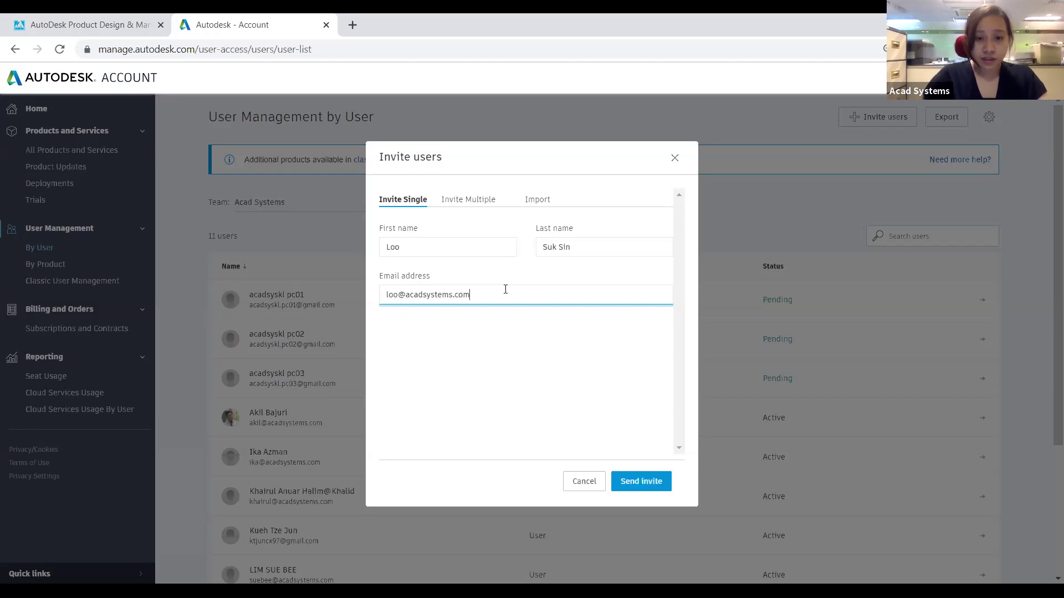
pyautogui.click(628, 479)
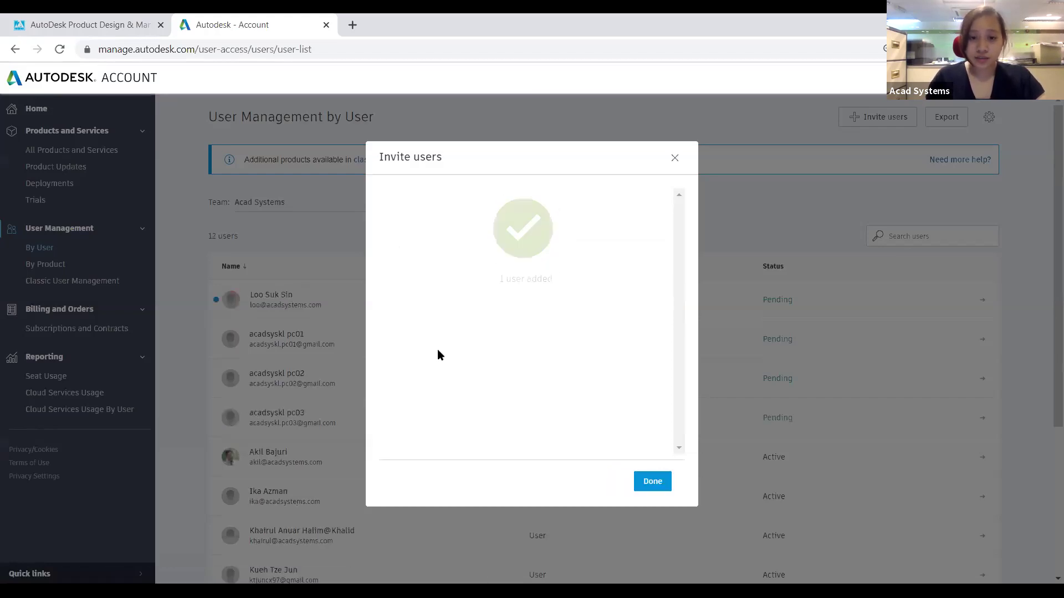
pyautogui.click(674, 160)
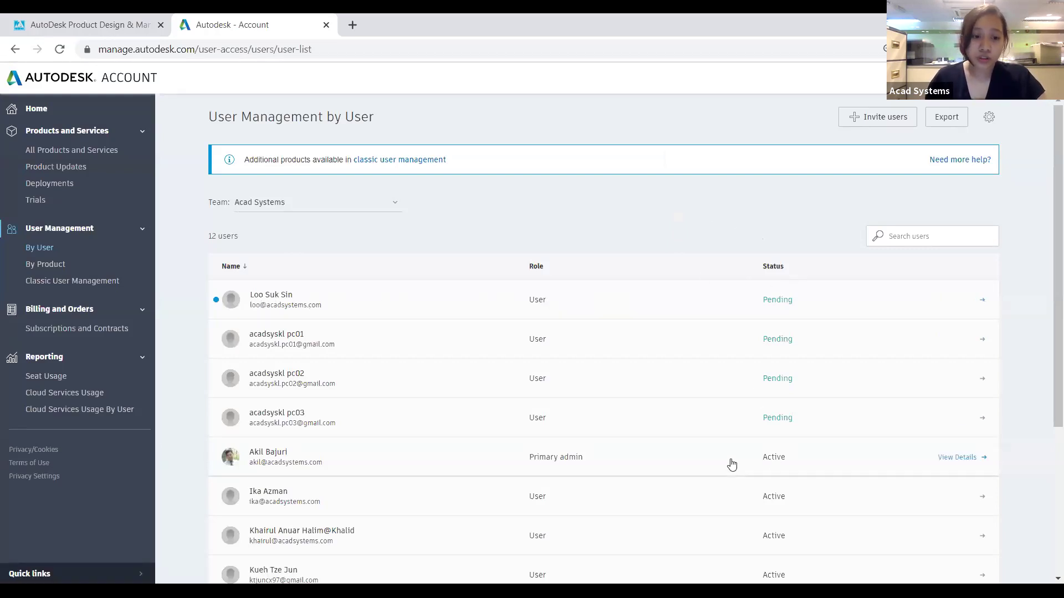
# Open the Architecture Engineering & Construction Collection details from User Management by Product and start assigning users
pyautogui.scroll(-3, 738, 476)
pyautogui.scroll(3, 439, 360)
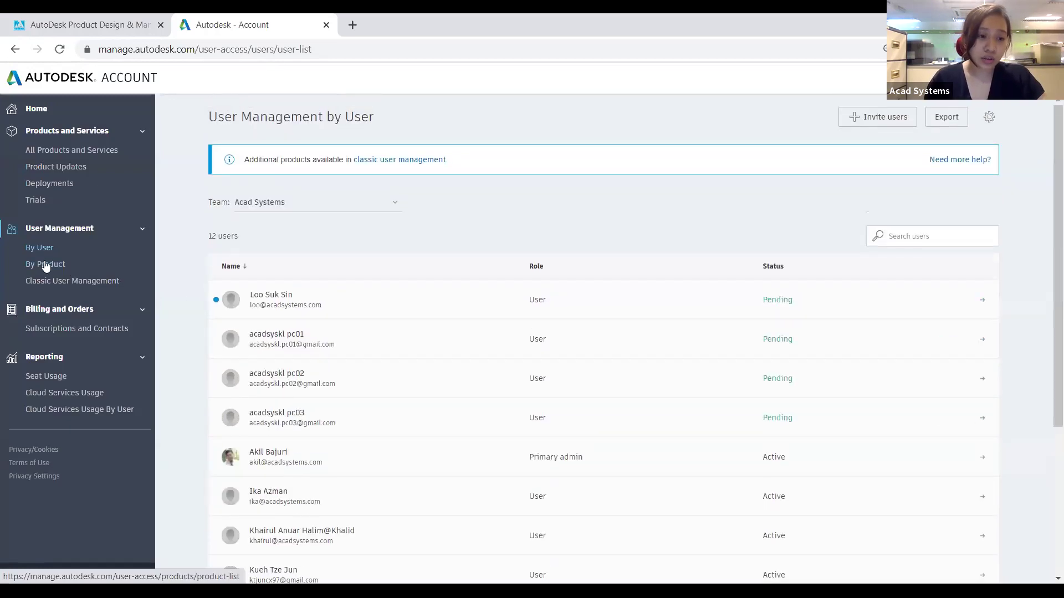
pyautogui.click(46, 265)
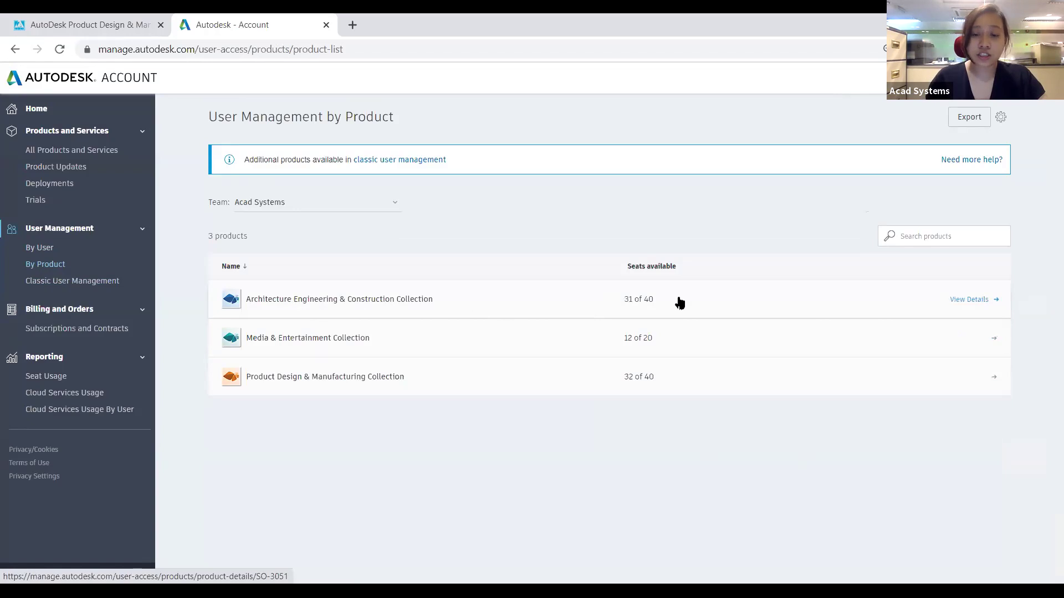
pyautogui.click(975, 306)
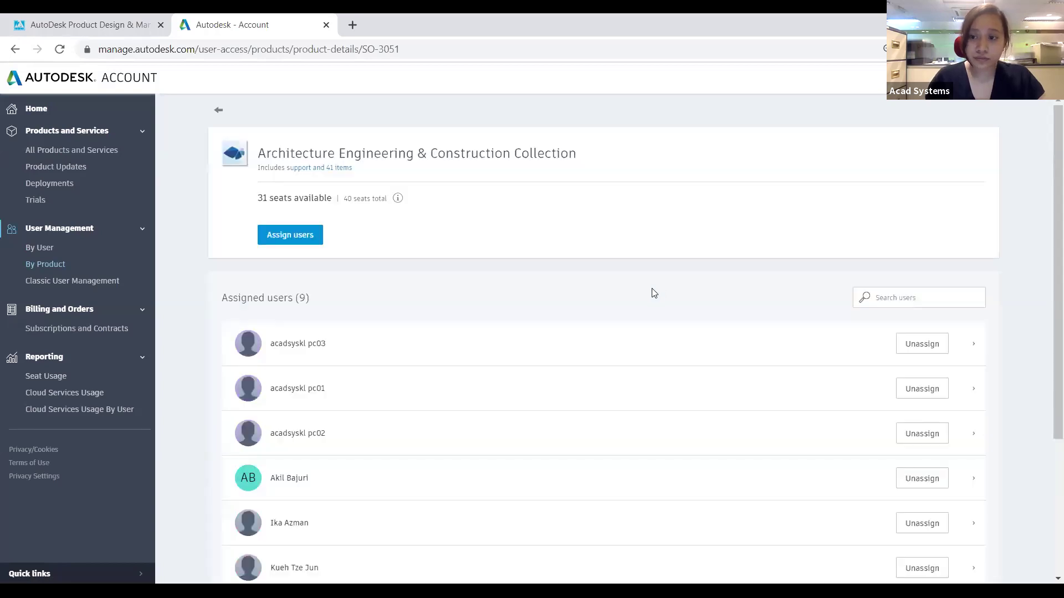
pyautogui.click(300, 240)
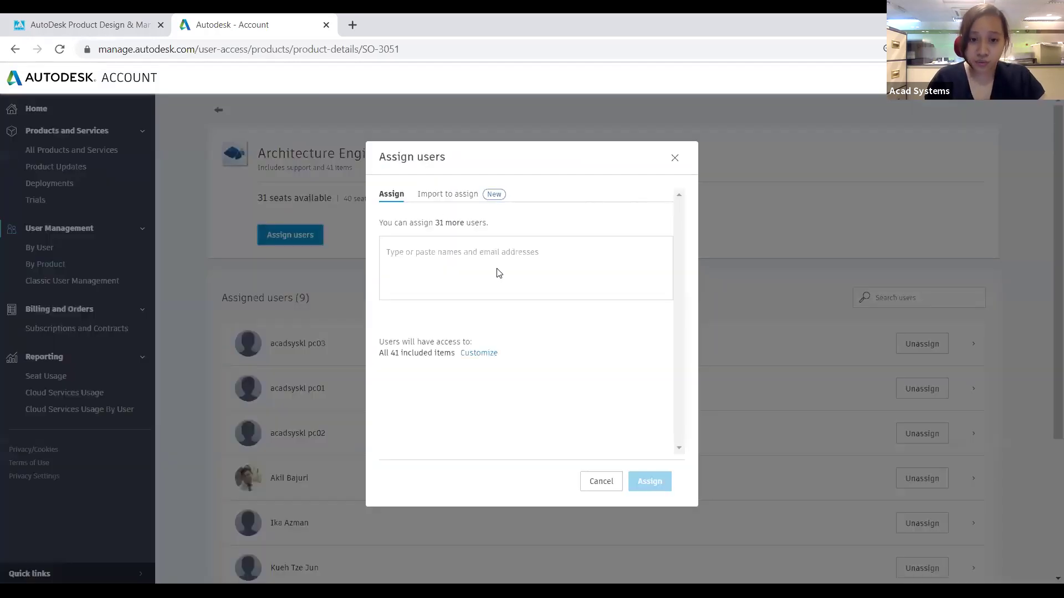
# Find the invited user by their e-mail, assign them a Collection seat, and close the confirmation
pyautogui.click(463, 246)
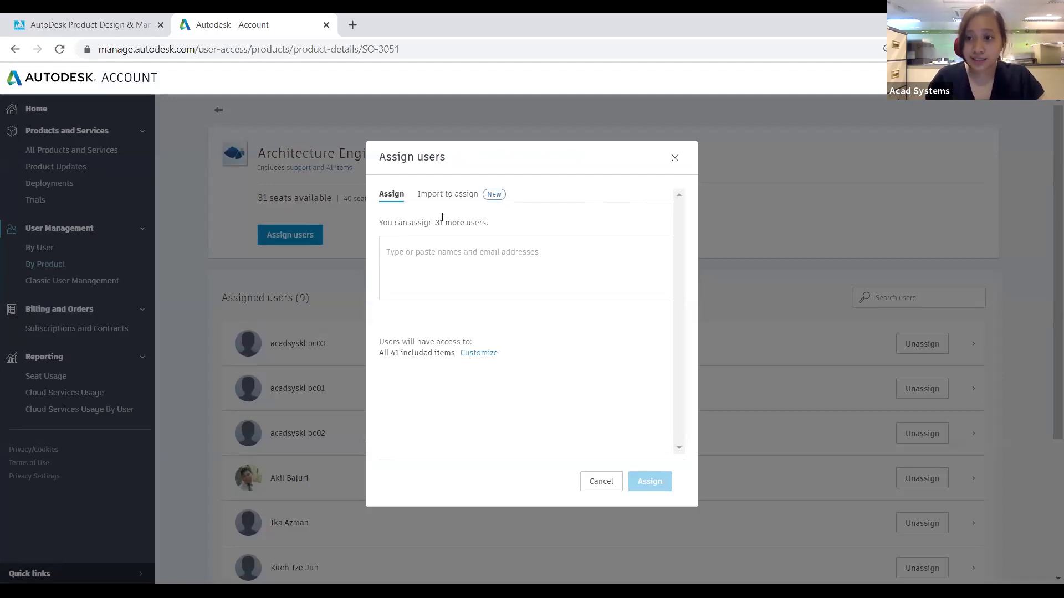
pyautogui.click(434, 260)
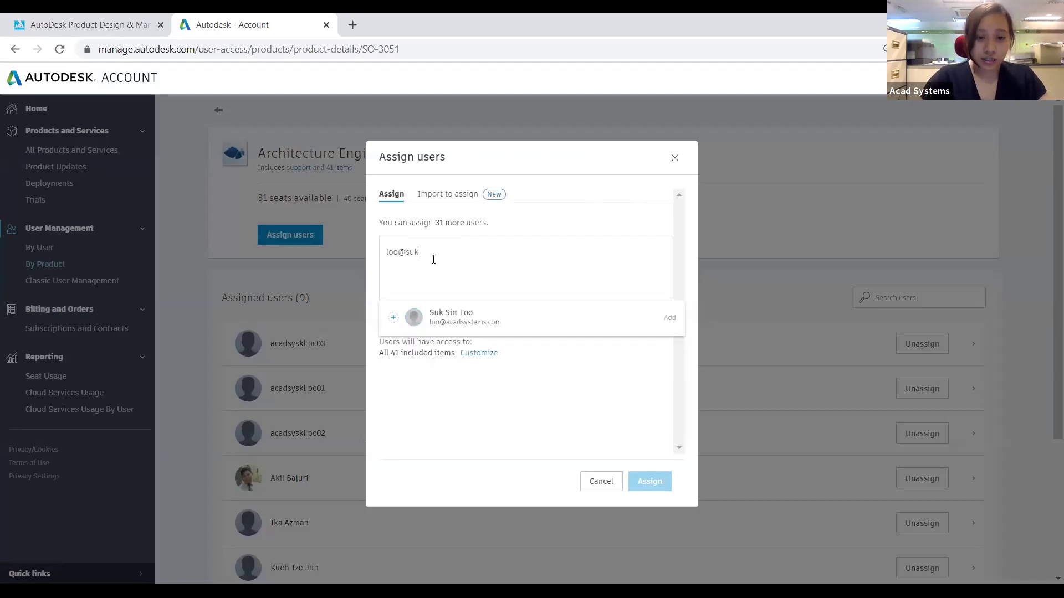
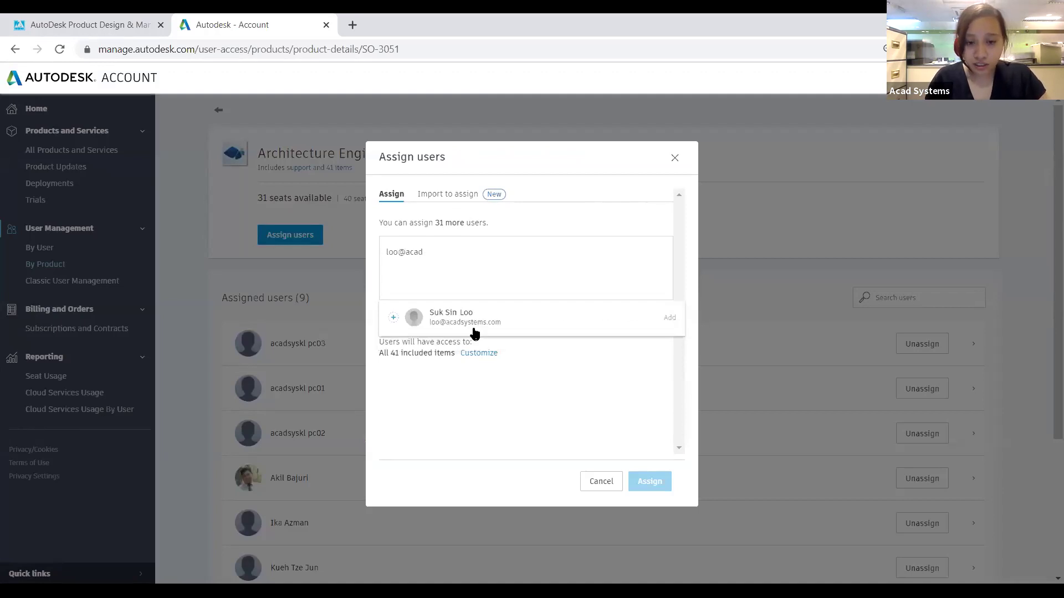
pyautogui.click(500, 328)
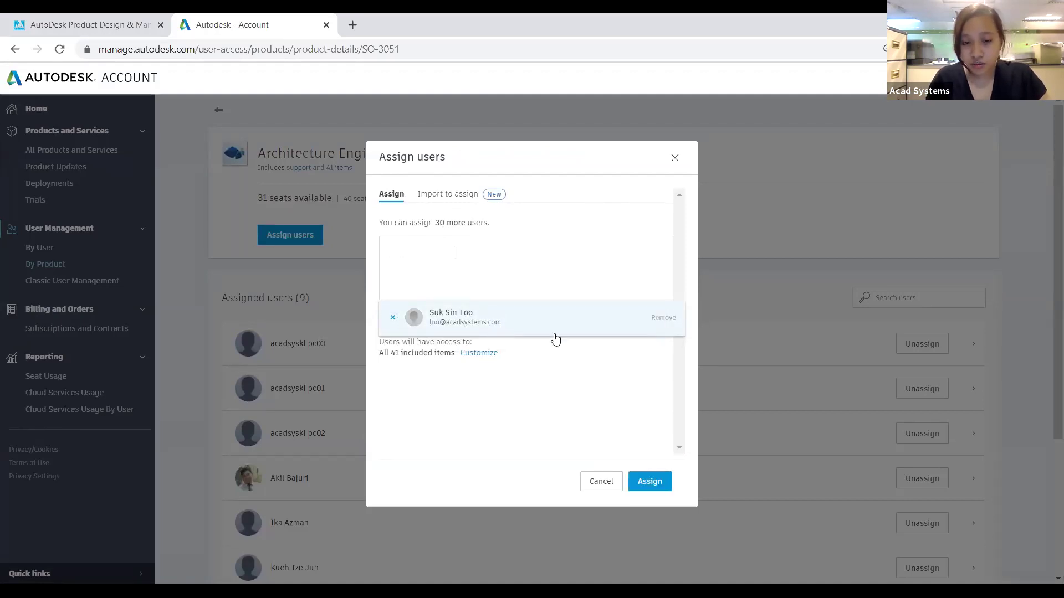
pyautogui.click(655, 483)
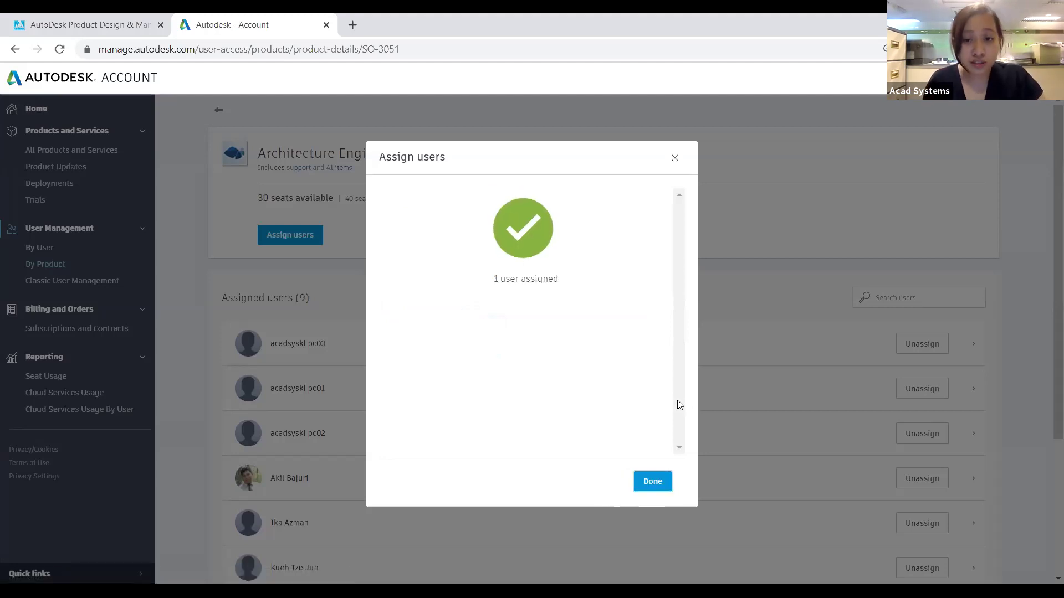
pyautogui.click(675, 158)
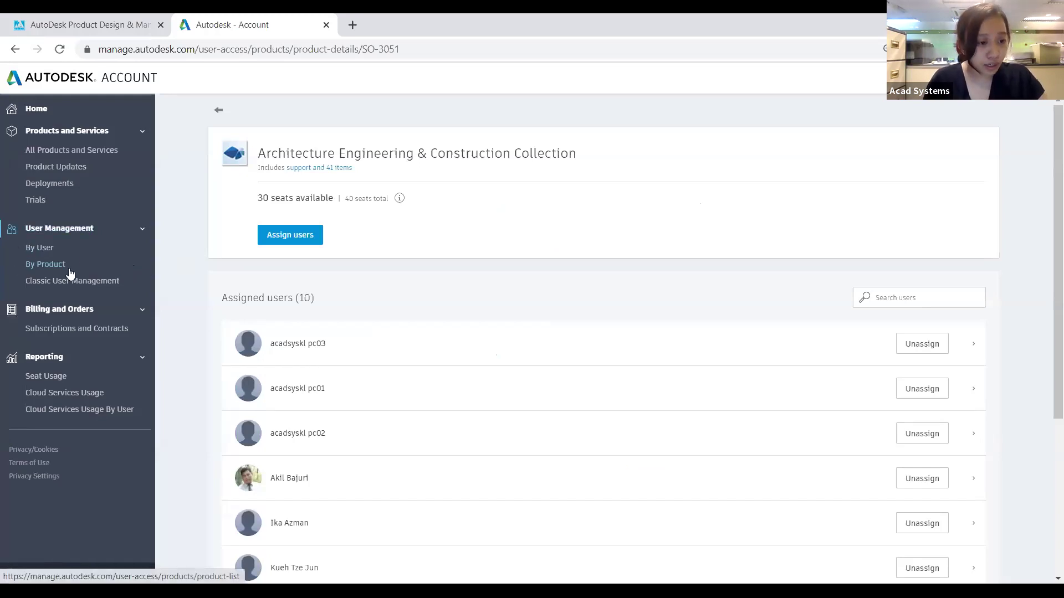
# Expand Reporting in the sidebar, open the Seat Usage report and scroll through its summary chart
pyautogui.click(54, 361)
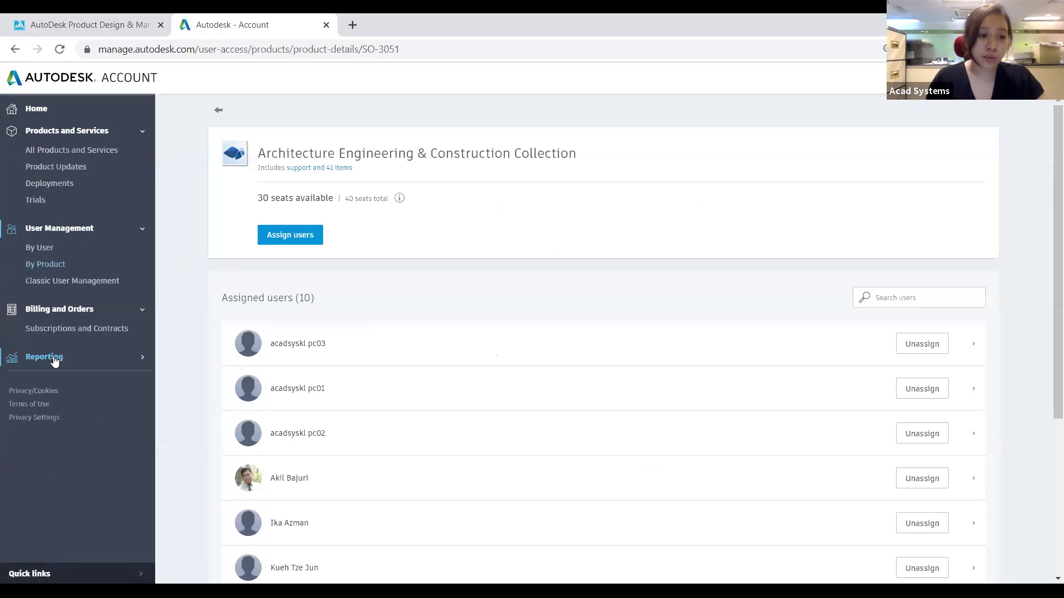
pyautogui.click(53, 361)
pyautogui.click(53, 361)
pyautogui.click(47, 363)
pyautogui.click(45, 365)
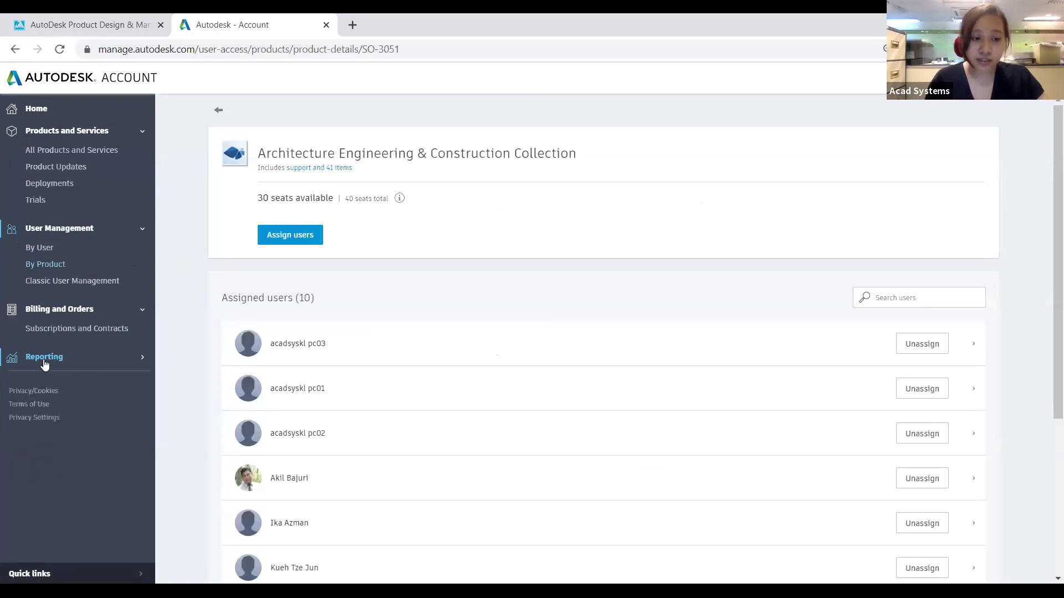
pyautogui.click(43, 363)
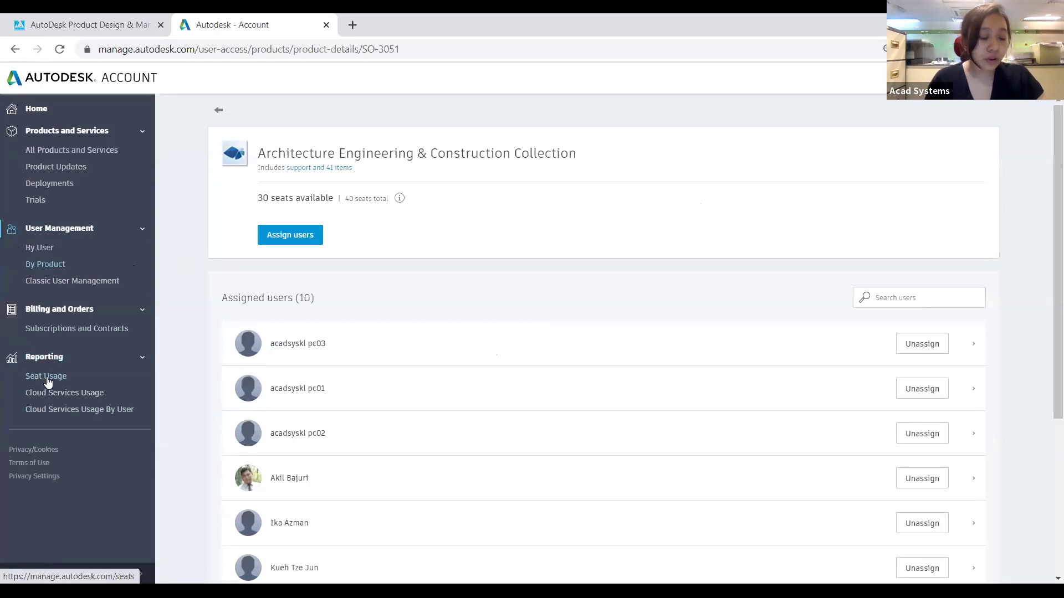
pyautogui.click(47, 379)
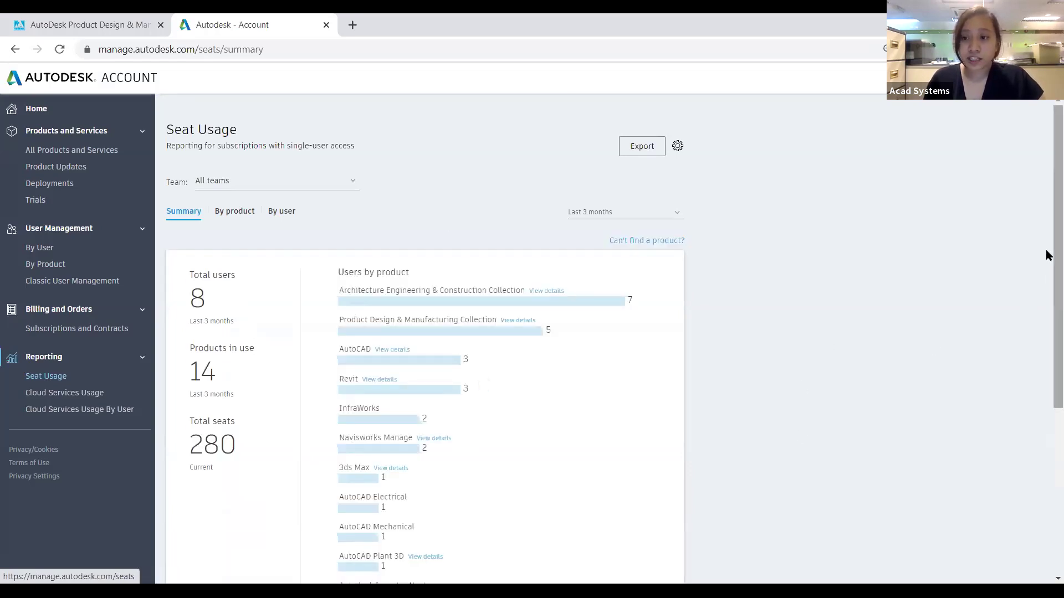
pyautogui.scroll(-1, 1047, 317)
pyautogui.scroll(-2, 1047, 317)
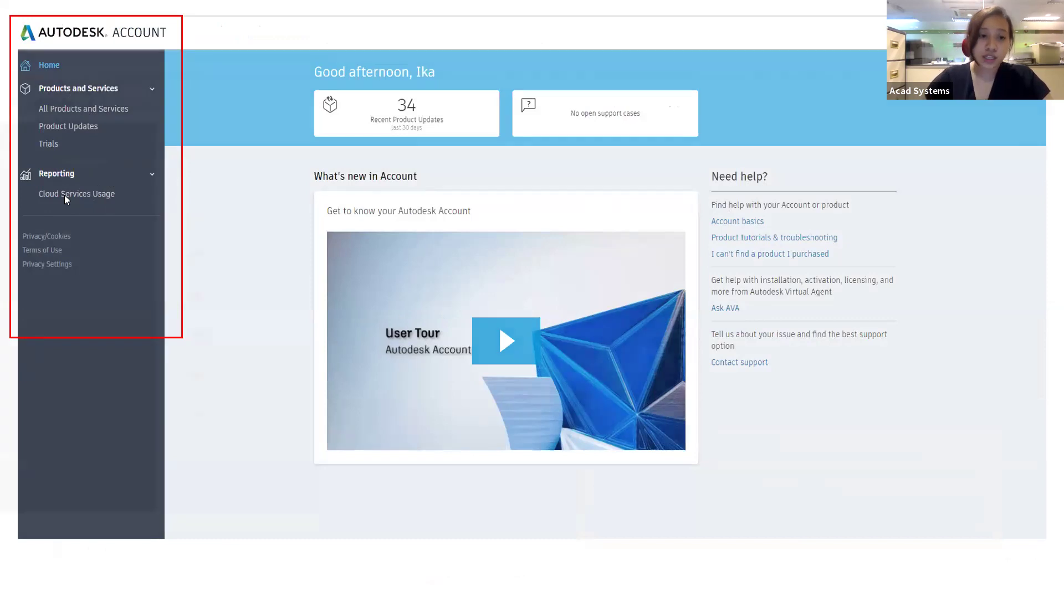
# Advance past the Products and Services and AutoCAD downloads slides to the PART 2 title slide
pyautogui.press('Right')
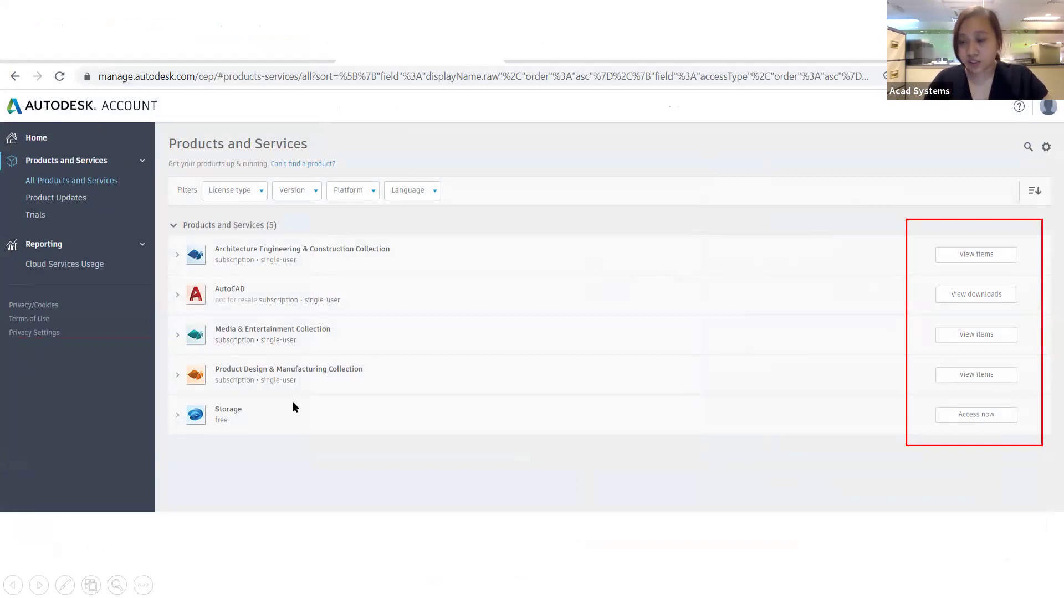
pyautogui.click(905, 258)
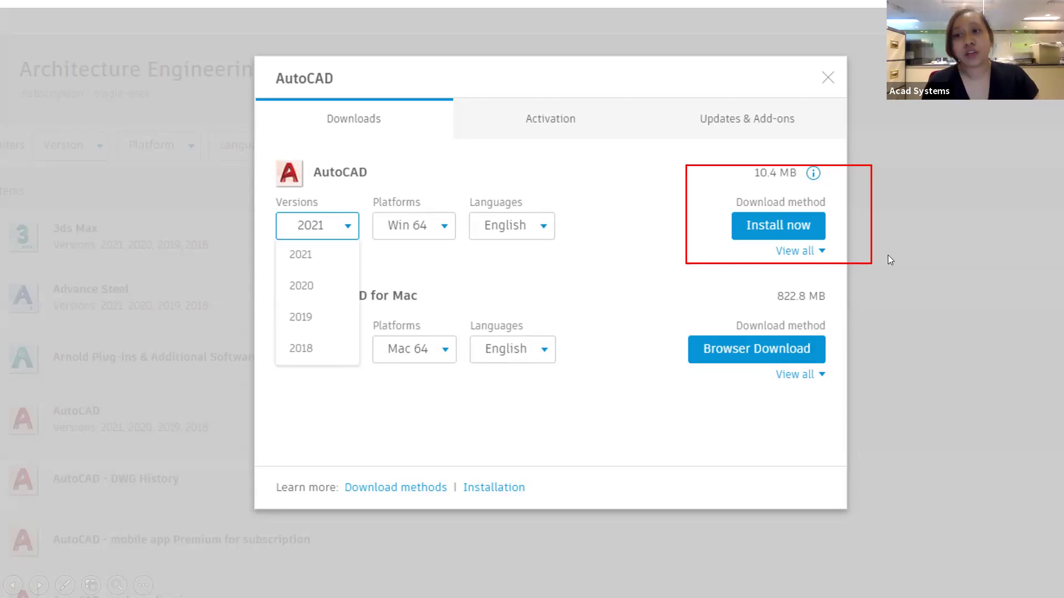
pyautogui.press('Right')
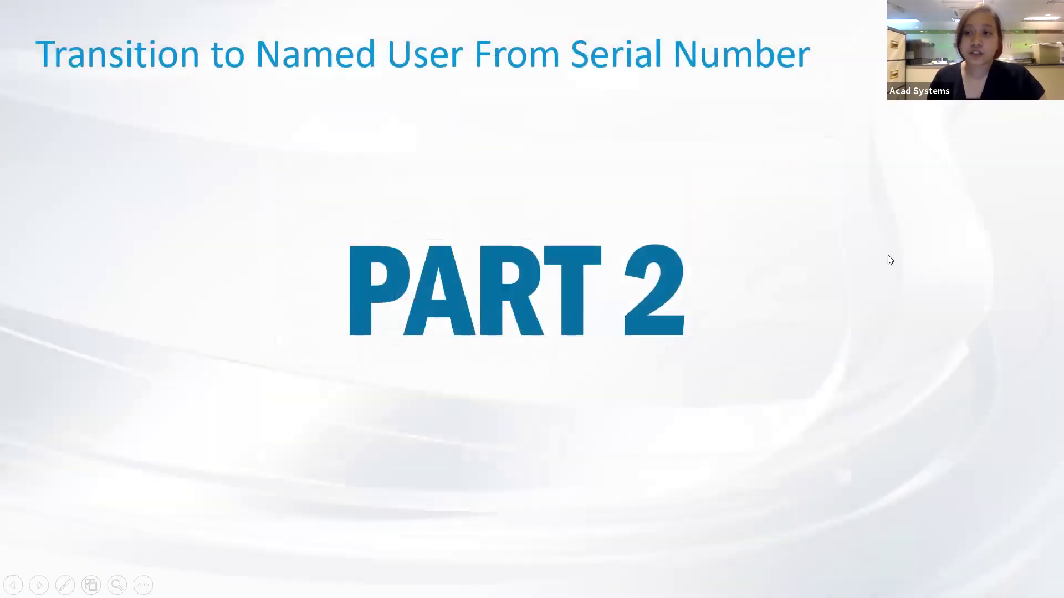